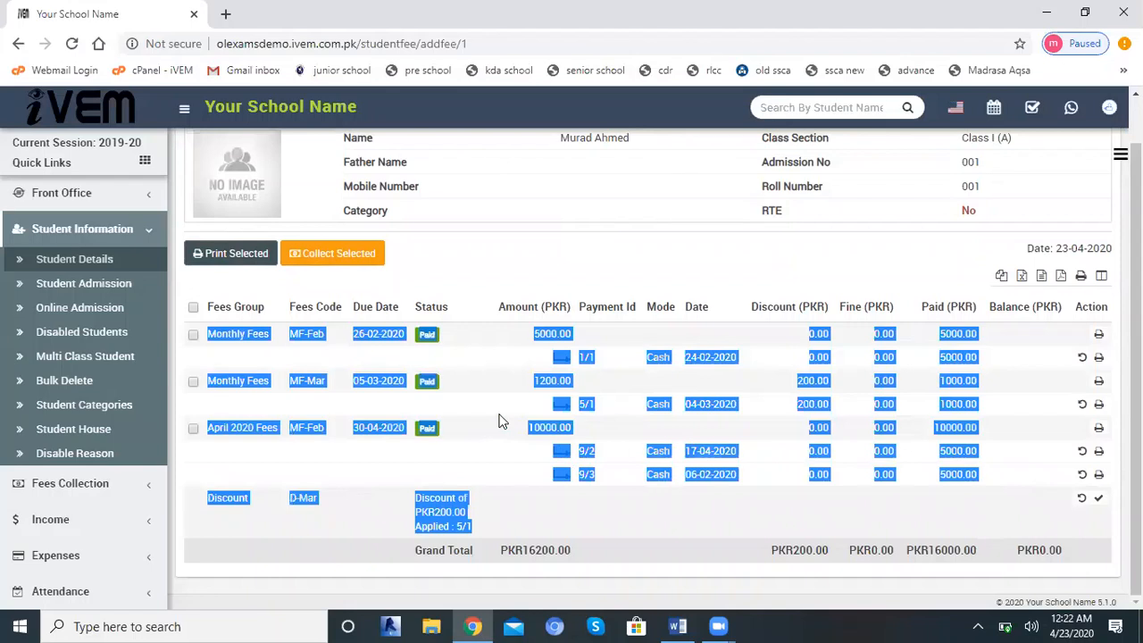
Start a new fees type in Fees Collection with the name "admission fee" and the fees code MF.
{"action": "left_click", "coordinate": [150, 233]}
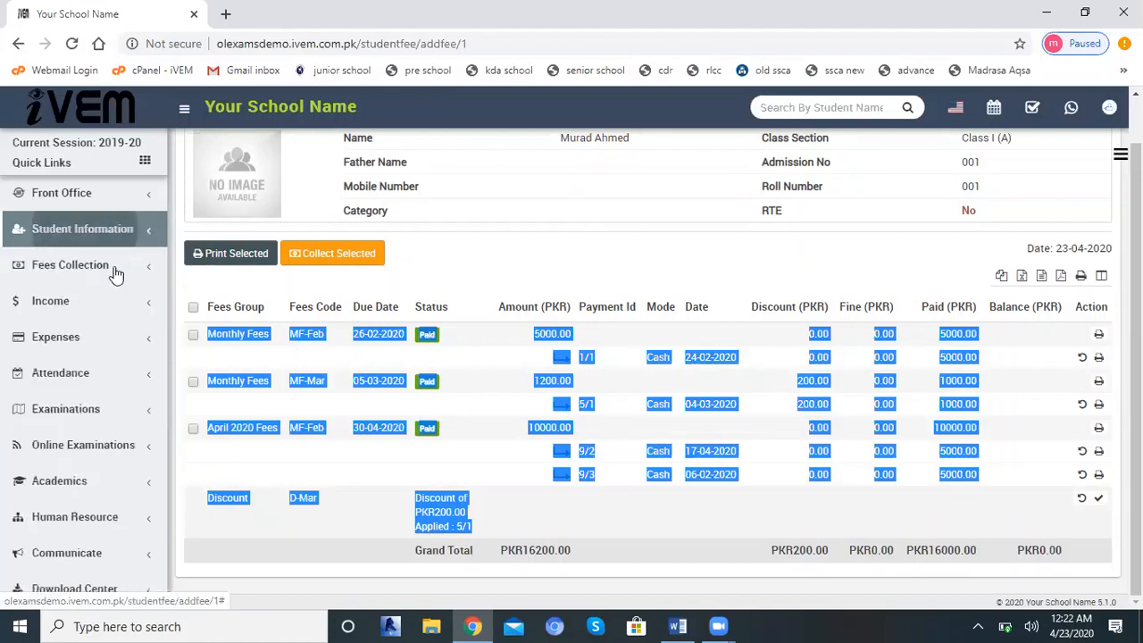
{"action": "left_click", "coordinate": [67, 272]}
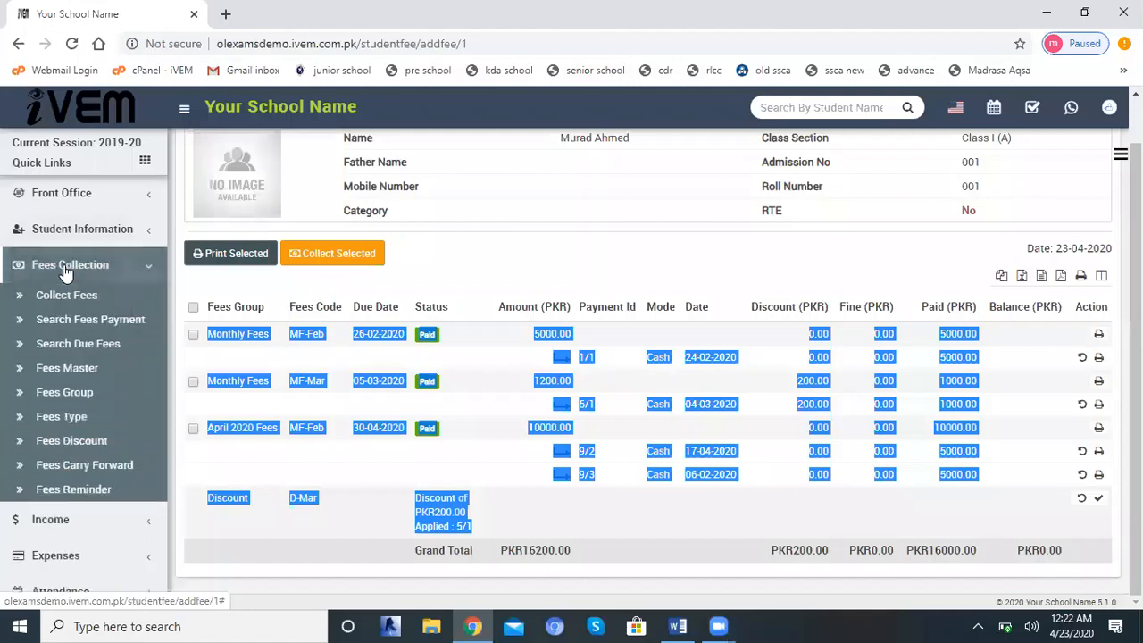
{"action": "left_click", "coordinate": [59, 415]}
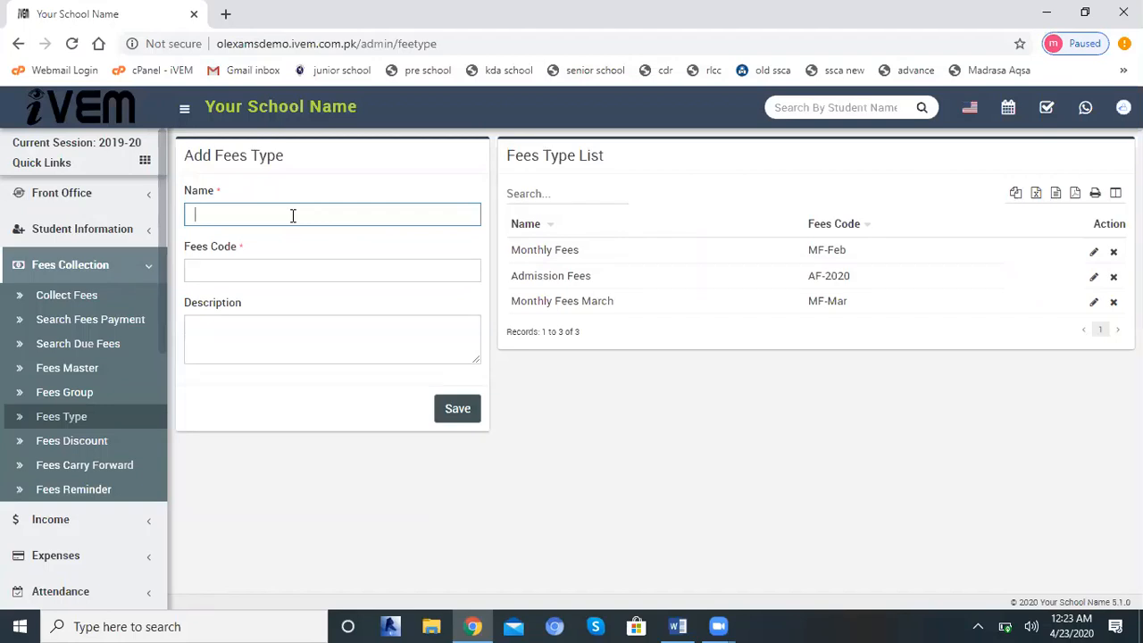
{"action": "type", "text": "admission fee"}
{"action": "left_click", "coordinate": [310, 272]}
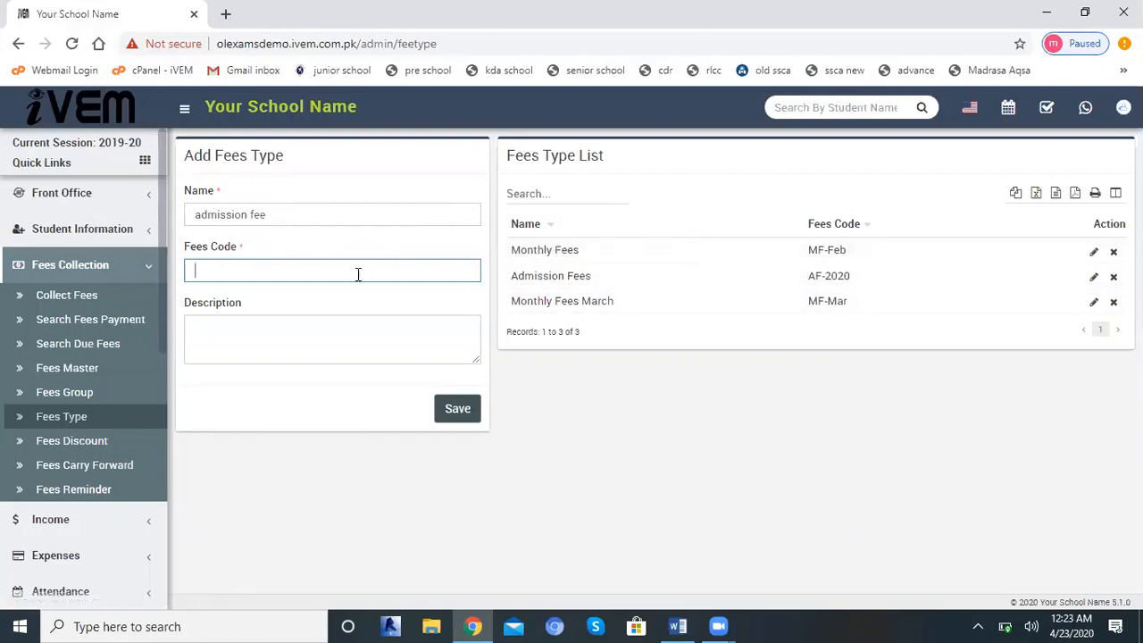
{"action": "type", "text": "MF"}
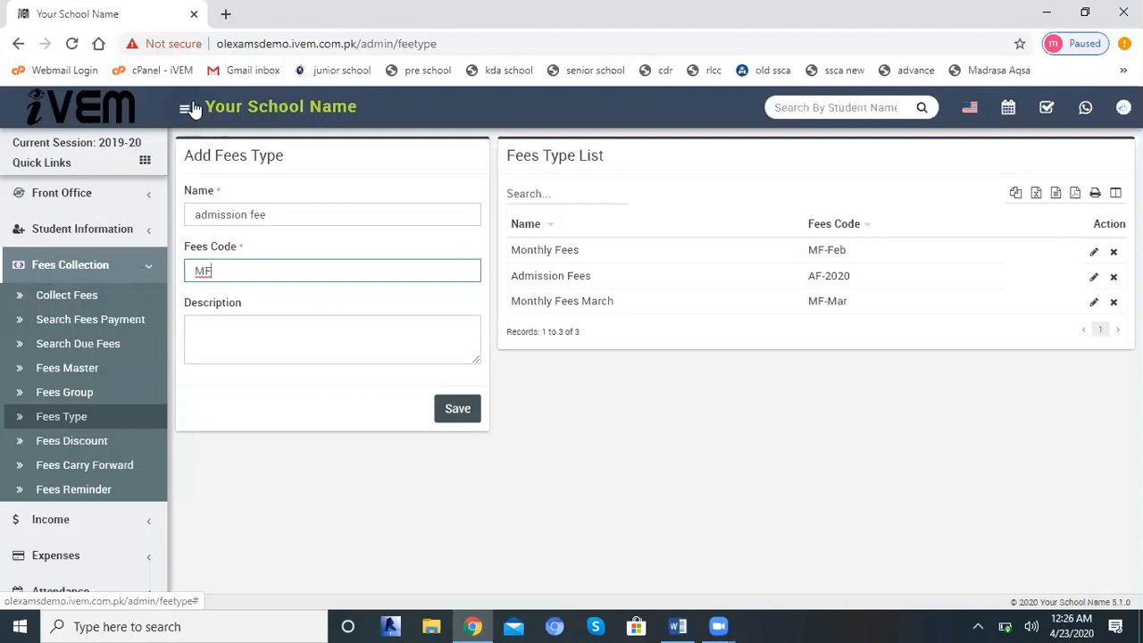
Open the fgs.ivem.com.pk site in a new browser tab and sign in with the saved admin username and password.
{"action": "left_click", "coordinate": [226, 14]}
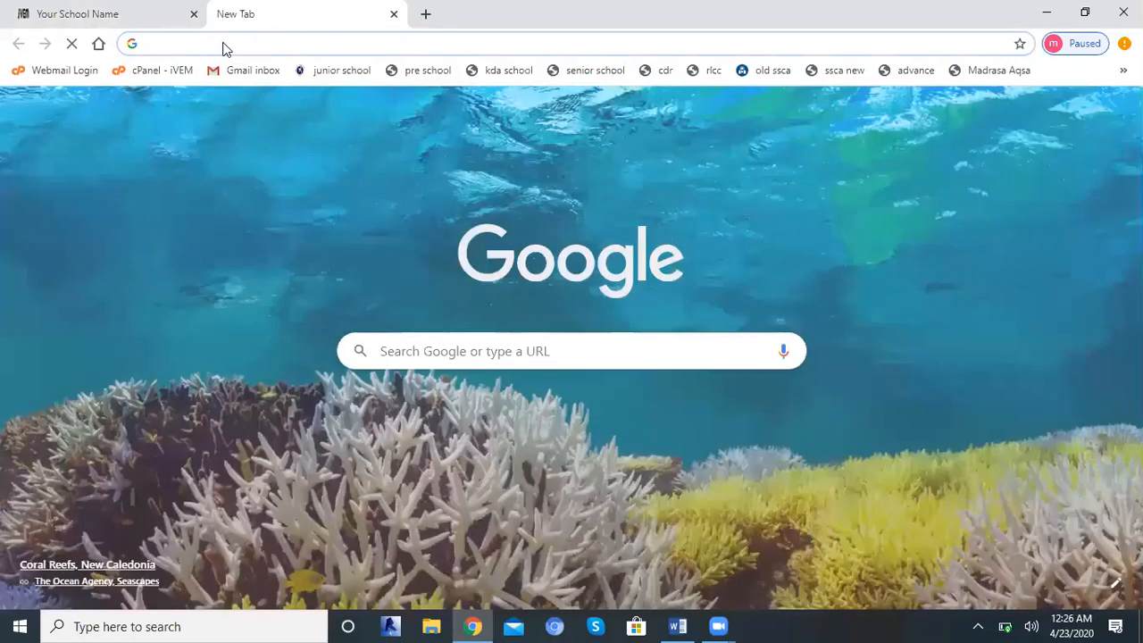
{"action": "type", "text": "fgs.ivem.com.pk"}
{"action": "key", "text": "Return"}
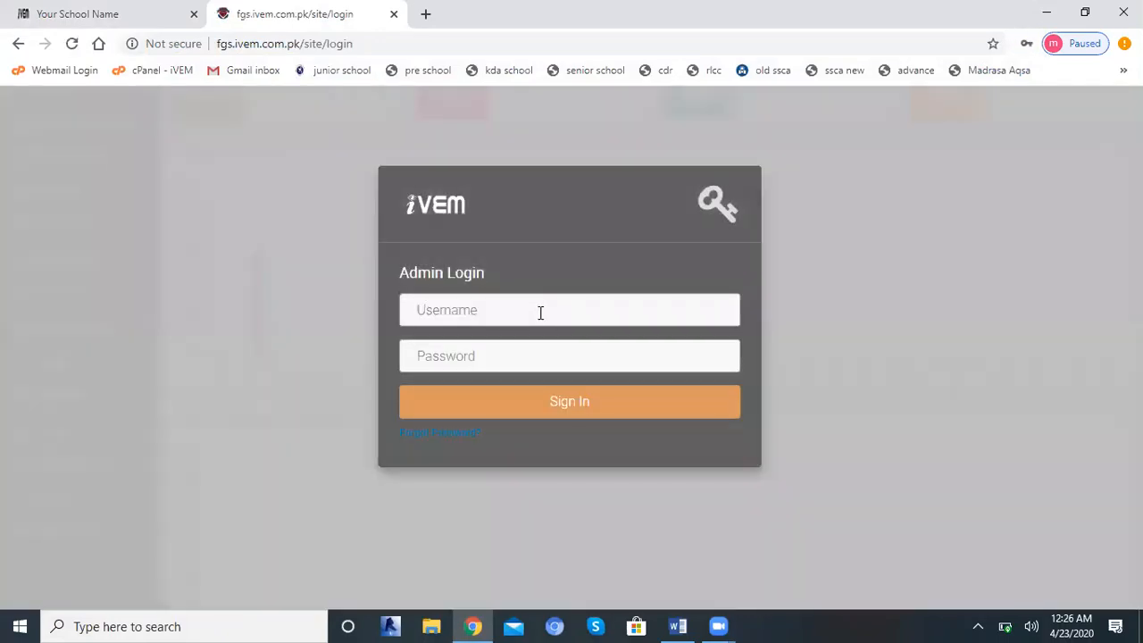
{"action": "left_click", "coordinate": [540, 311]}
{"action": "left_click", "coordinate": [515, 373]}
{"action": "left_click", "coordinate": [636, 413]}
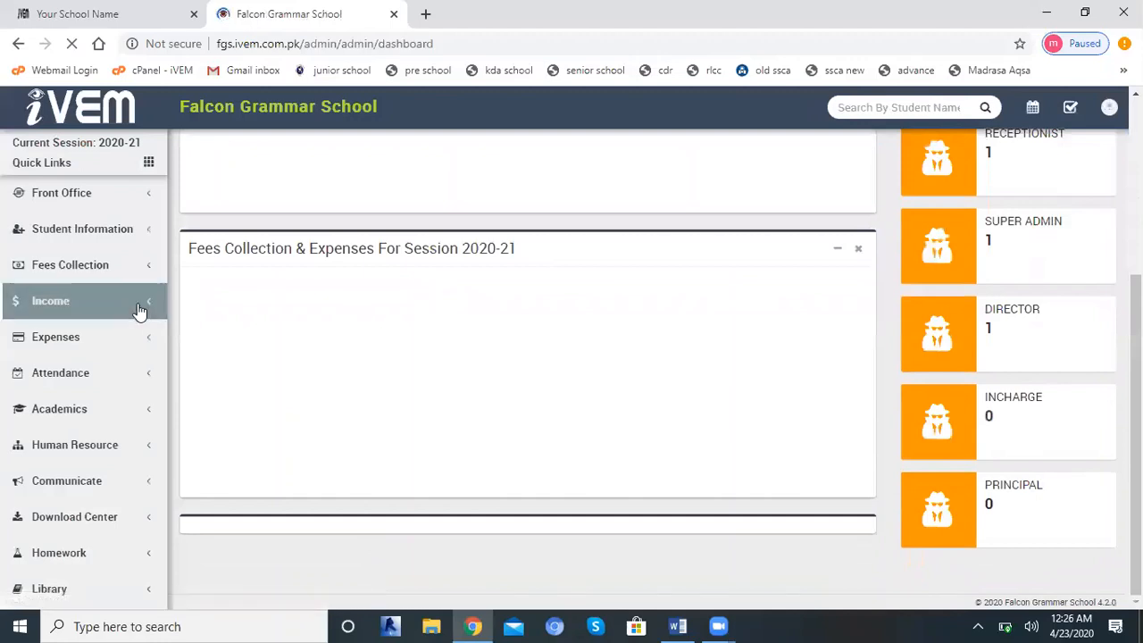
Expand the Fees Collection section on the Falcon Grammar School site, checking it against the Your School Name site.
{"action": "left_click", "coordinate": [102, 273]}
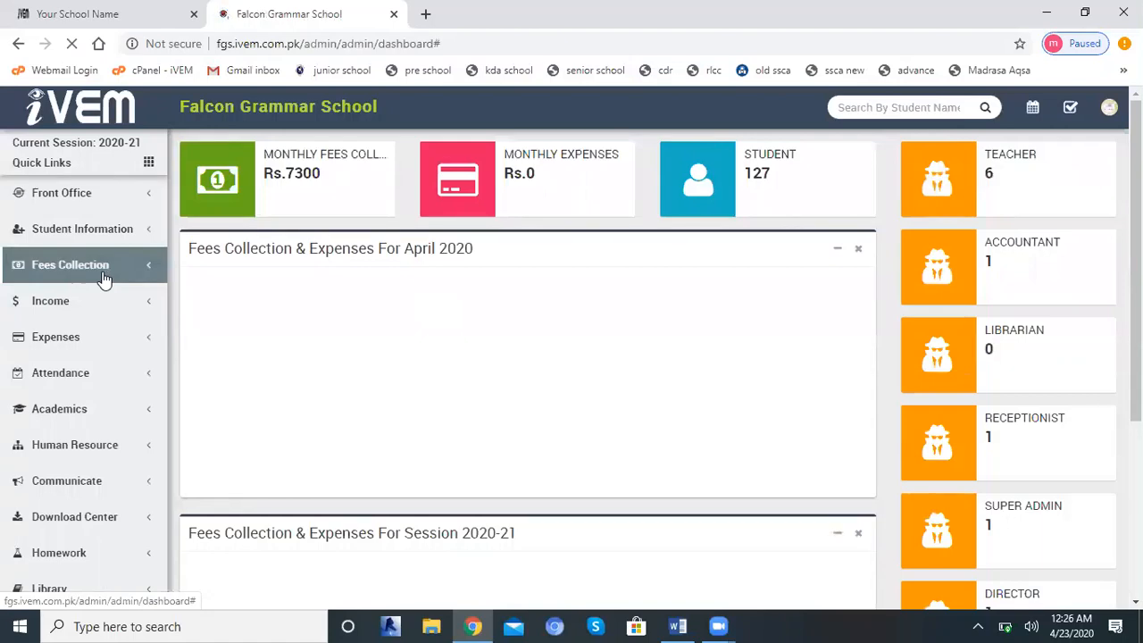
{"action": "left_click", "coordinate": [89, 13]}
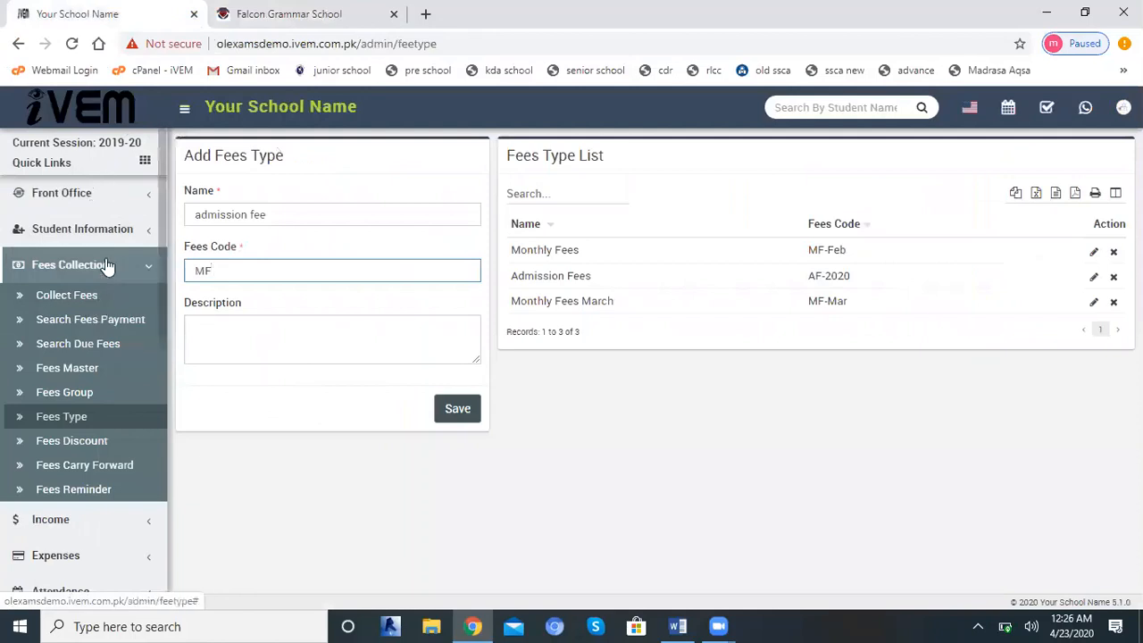
{"action": "left_click", "coordinate": [255, 13]}
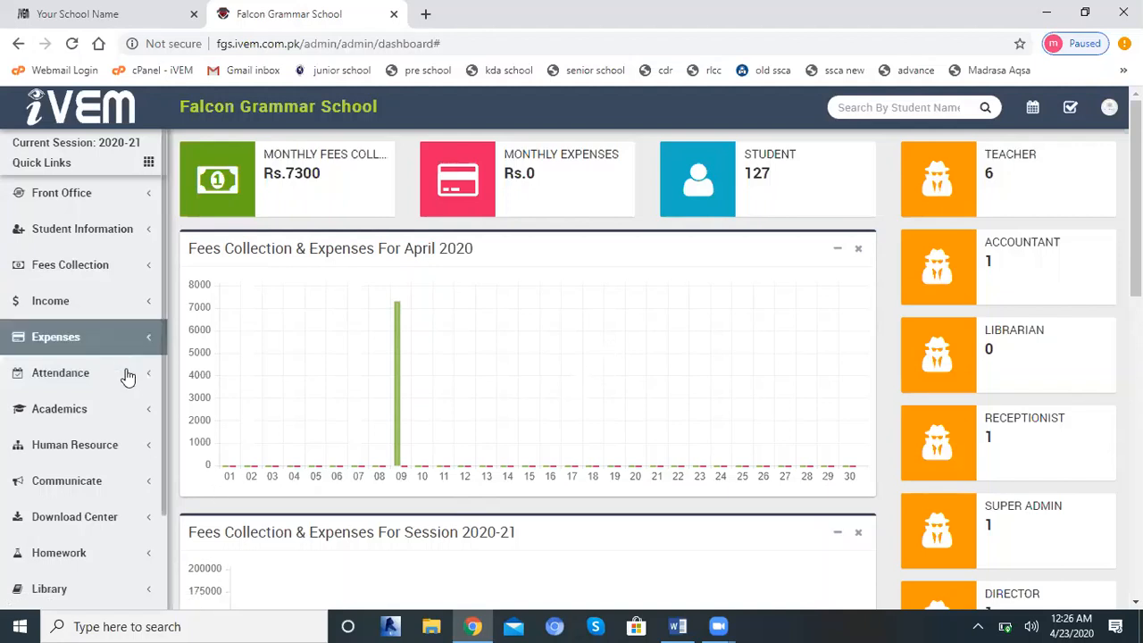
{"action": "left_click", "coordinate": [113, 282]}
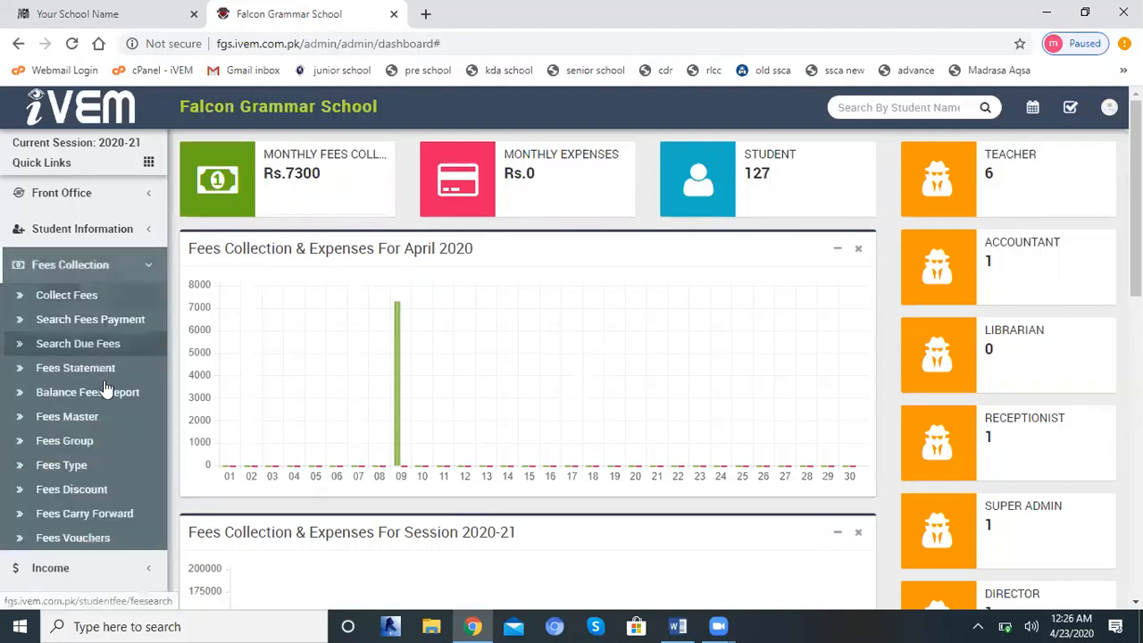
Return to the Your School Name site, reload the Fees Type page and examine the Monthly Fees entry.
{"action": "left_click", "coordinate": [86, 9]}
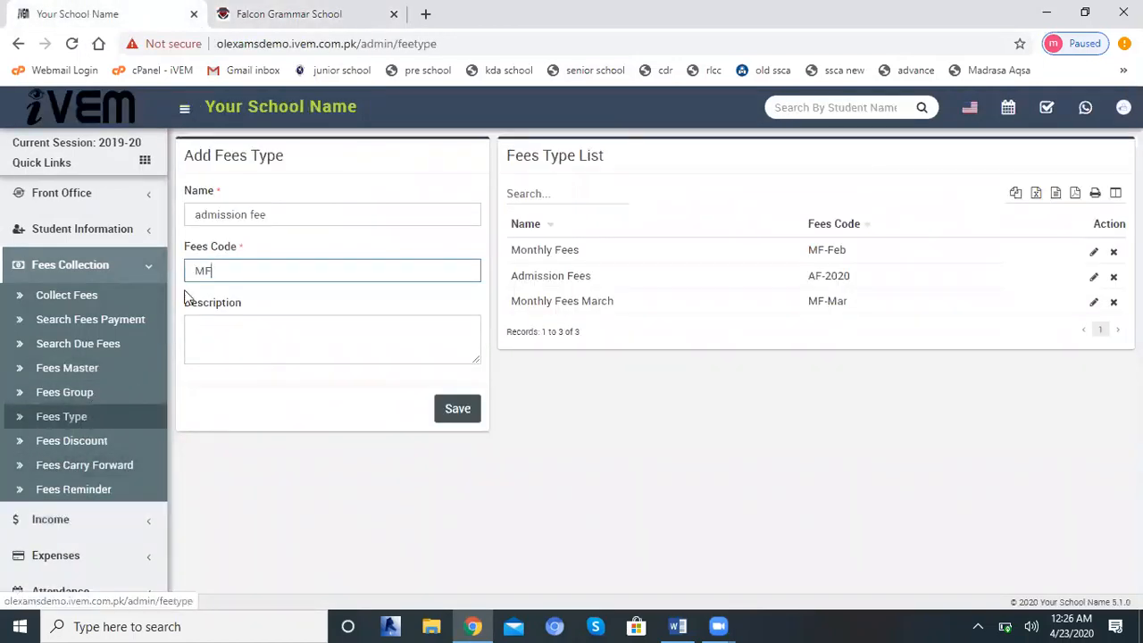
{"action": "left_click", "coordinate": [64, 417]}
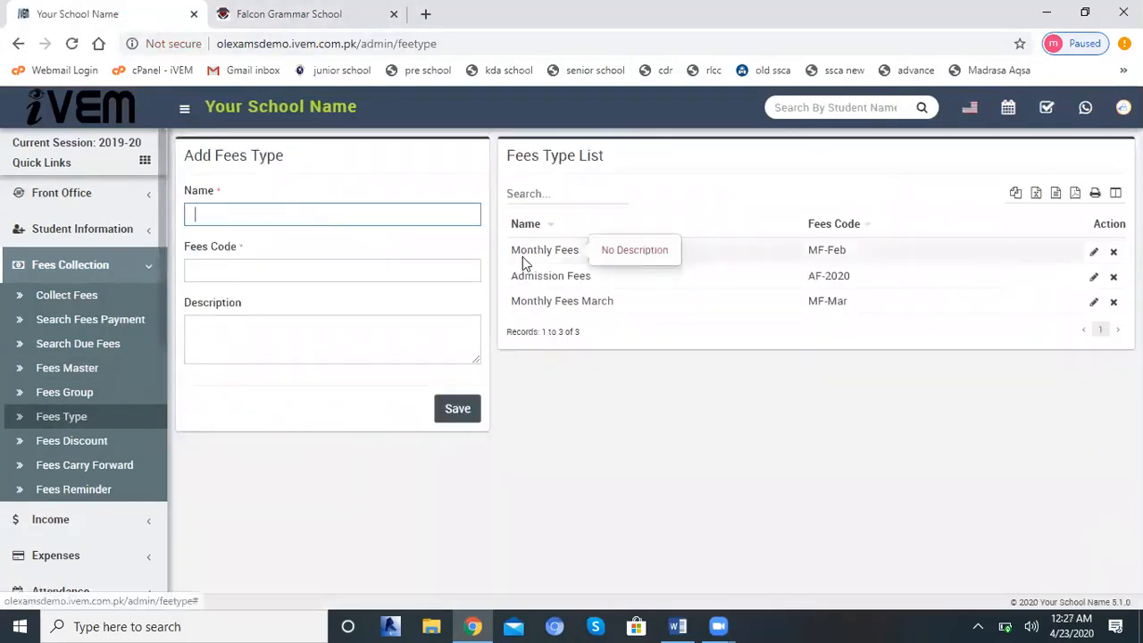
{"action": "left_click_drag", "start_coordinate": [592, 256], "coordinate": [521, 242]}
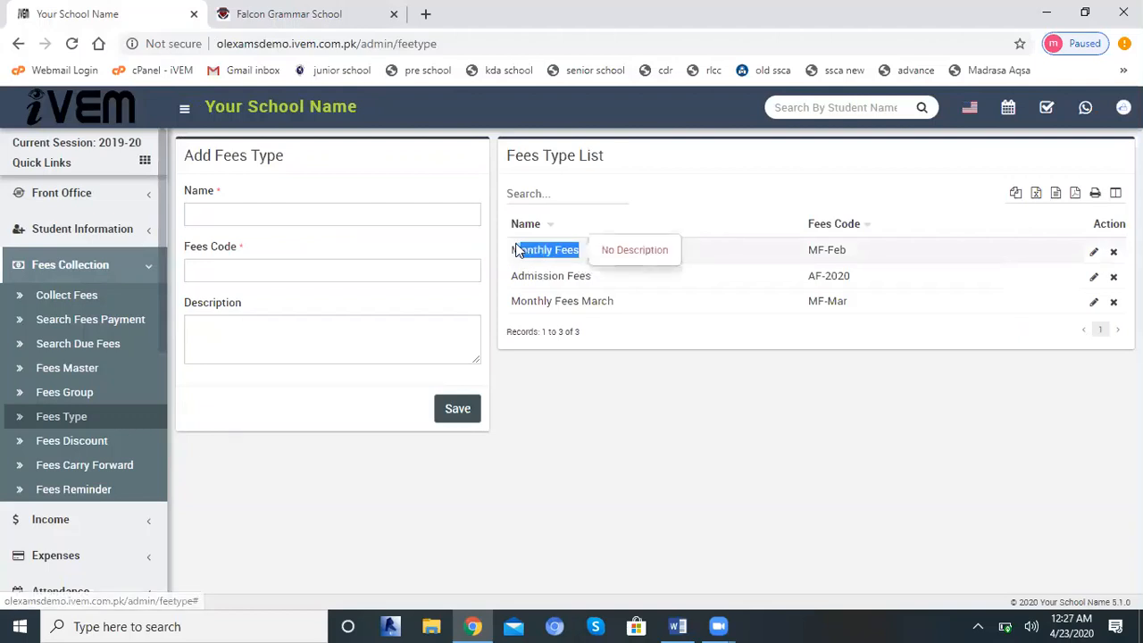
{"action": "left_click", "coordinate": [611, 270]}
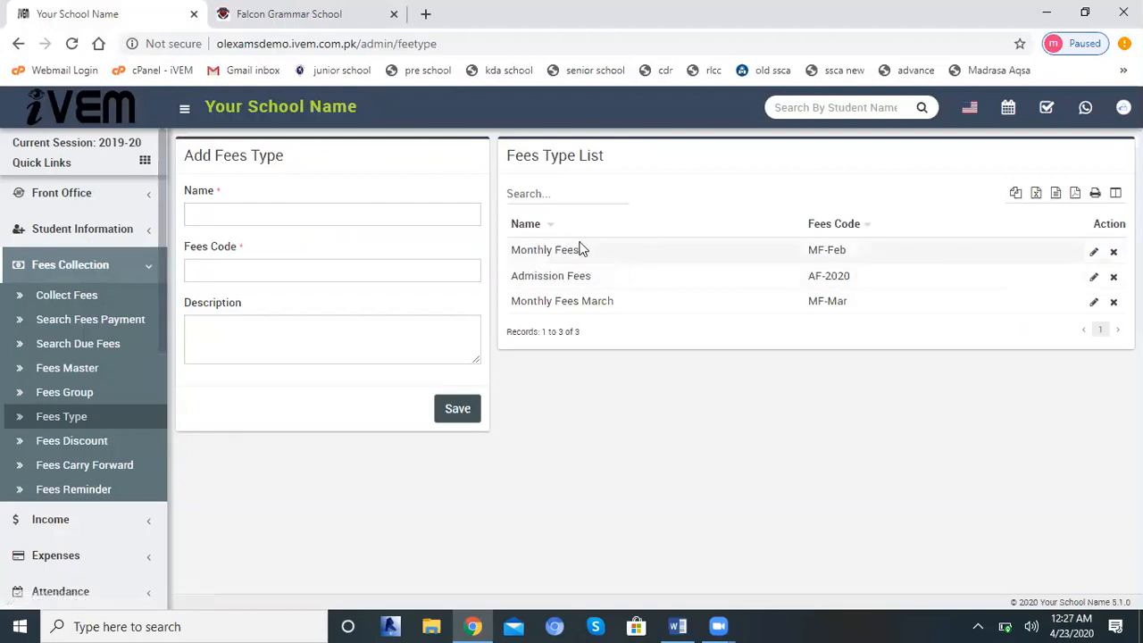
{"action": "left_click_drag", "start_coordinate": [588, 255], "coordinate": [514, 254]}
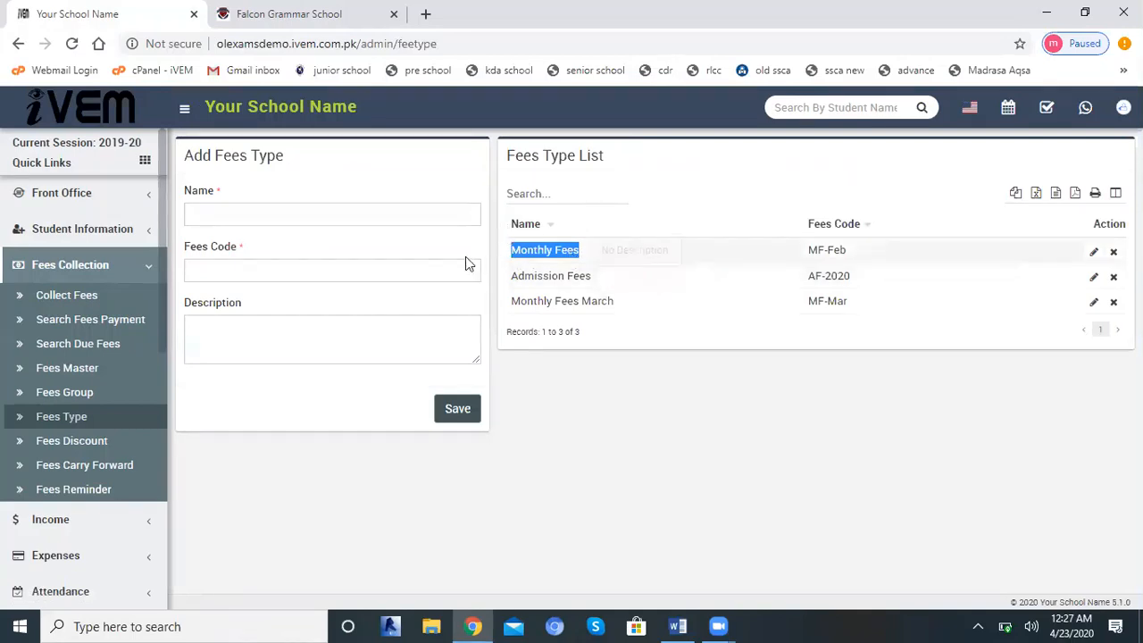
{"action": "left_click", "coordinate": [578, 252]}
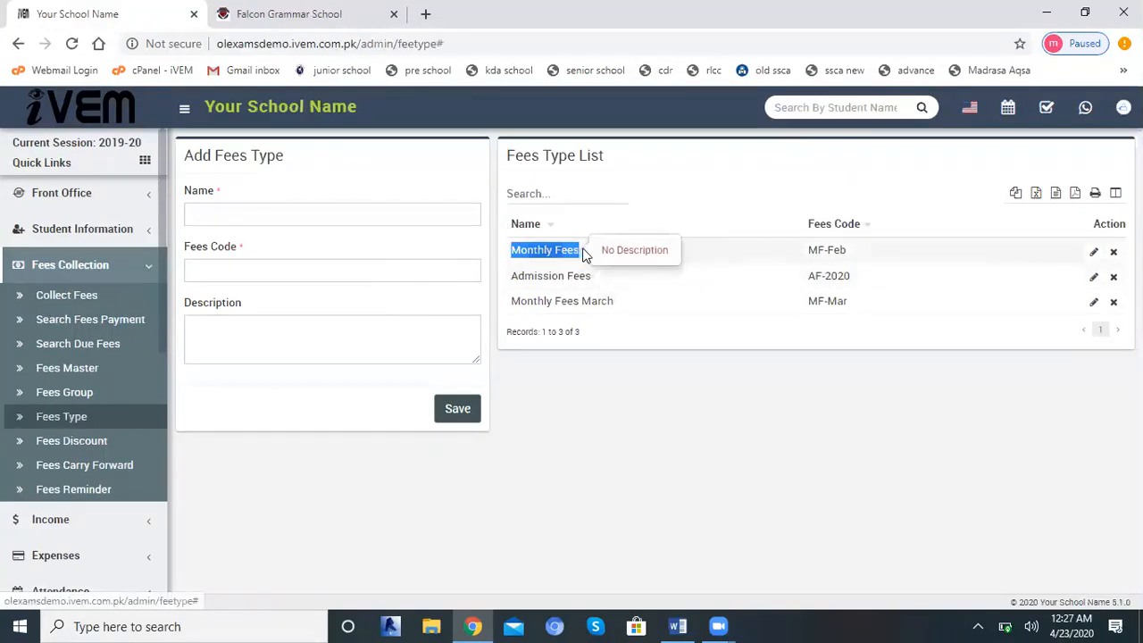
Add and save a fees group named "Primary May 2020".
{"action": "left_click", "coordinate": [50, 394]}
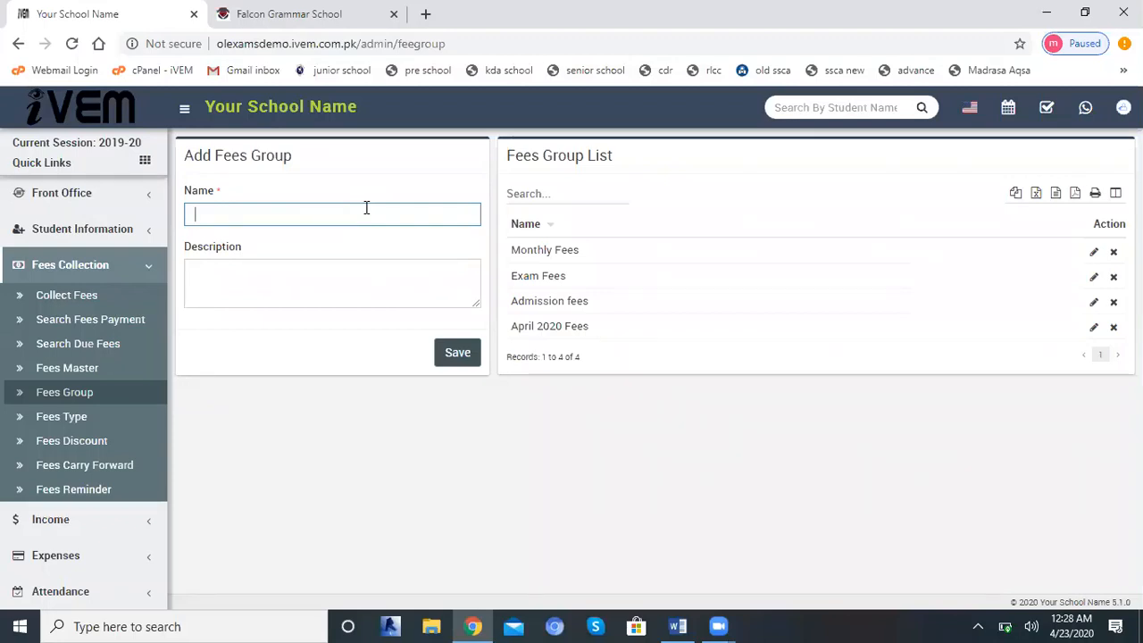
{"action": "type", "text": "Primary May 2020"}
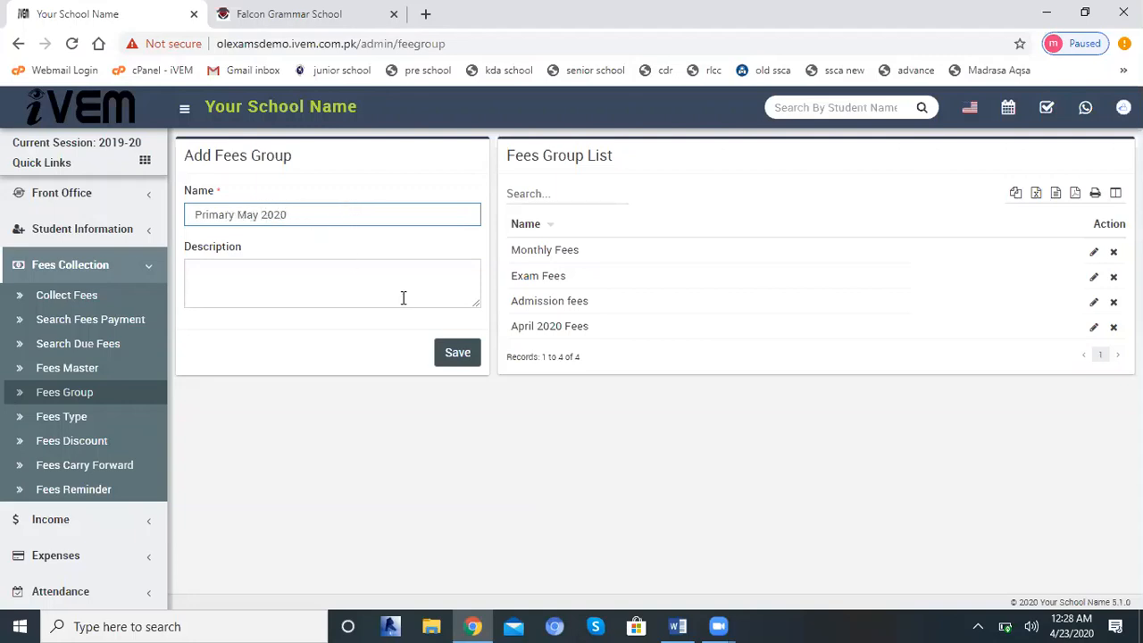
{"action": "left_click", "coordinate": [458, 354]}
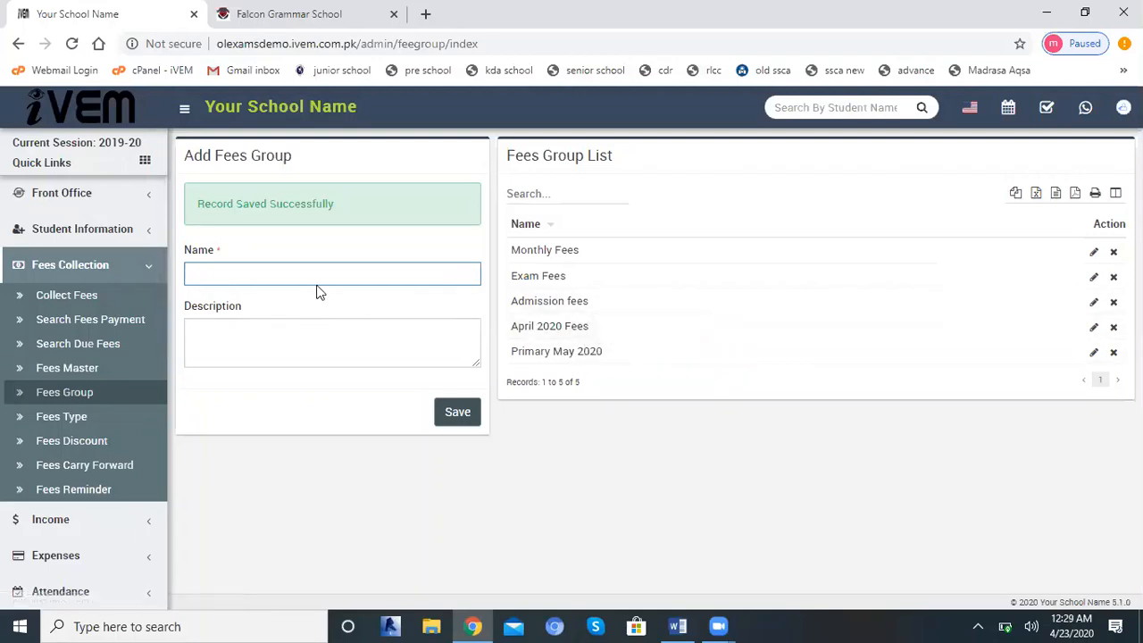
Add and save another fees group named "secondary May 2020".
{"action": "type", "text": "secondary may 200"}
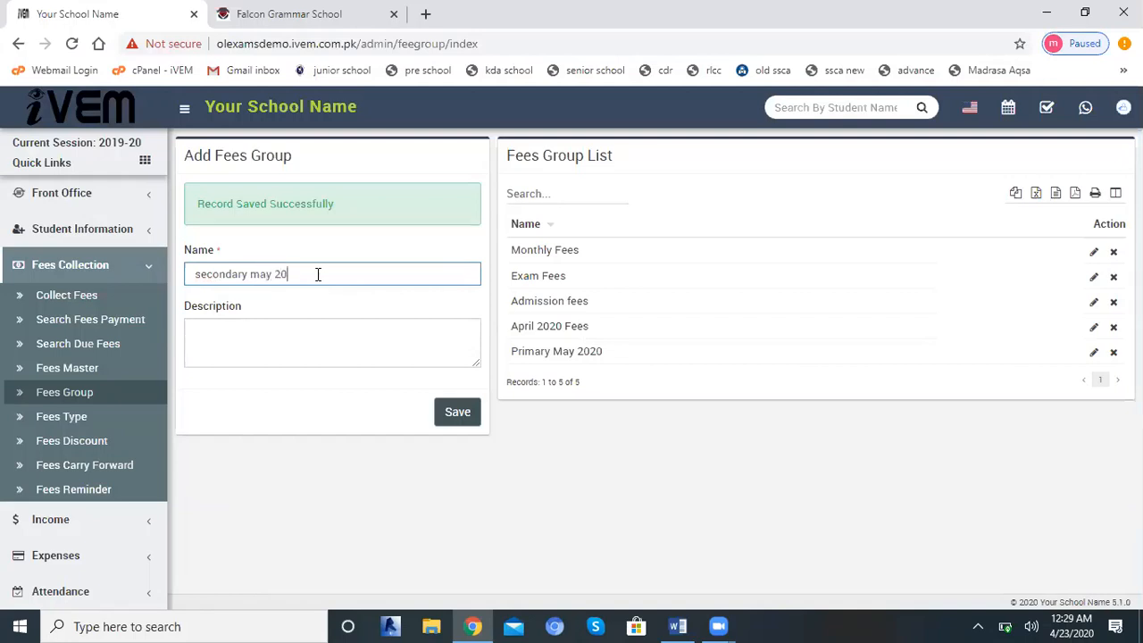
{"action": "type", "text": "20"}
{"action": "key", "text": "Left"}
{"action": "key", "text": "Left"}
{"action": "key", "text": "Left"}
{"action": "key", "text": "Left"}
{"action": "key", "text": "Left"}
{"action": "key", "text": "Left"}
{"action": "key", "text": "Left"}
{"action": "key", "text": "BackSpace"}
{"action": "type", "text": "M"}
{"action": "left_click", "coordinate": [453, 414]}
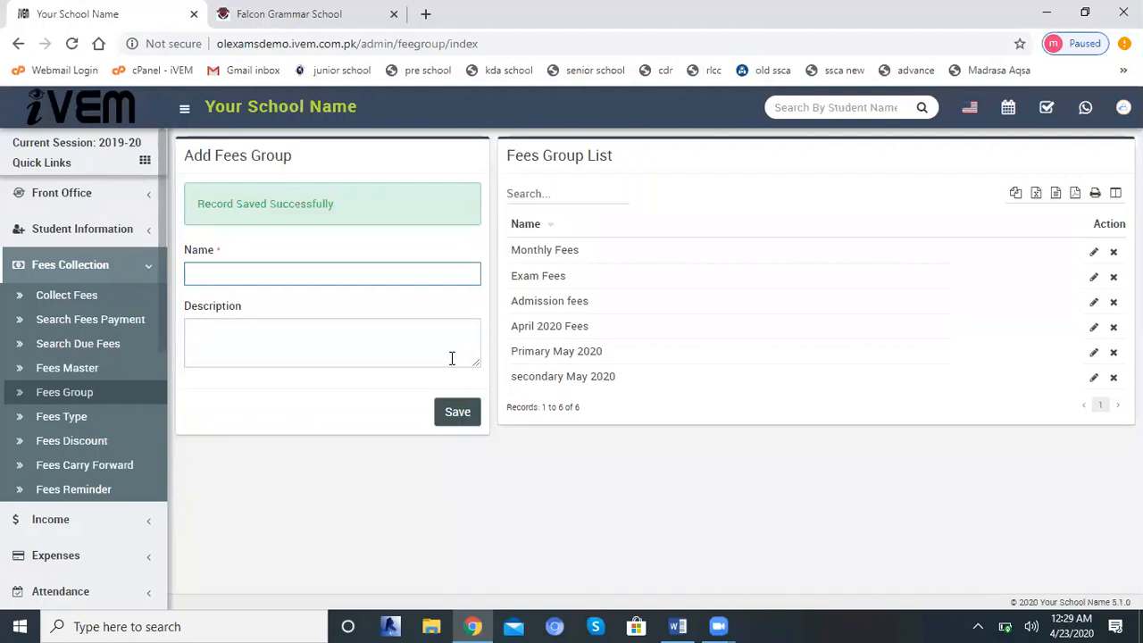
Start a Fees Master entry with the fees group Primary May 2020 and the fees type Monthly Fees.
{"action": "left_click", "coordinate": [77, 373]}
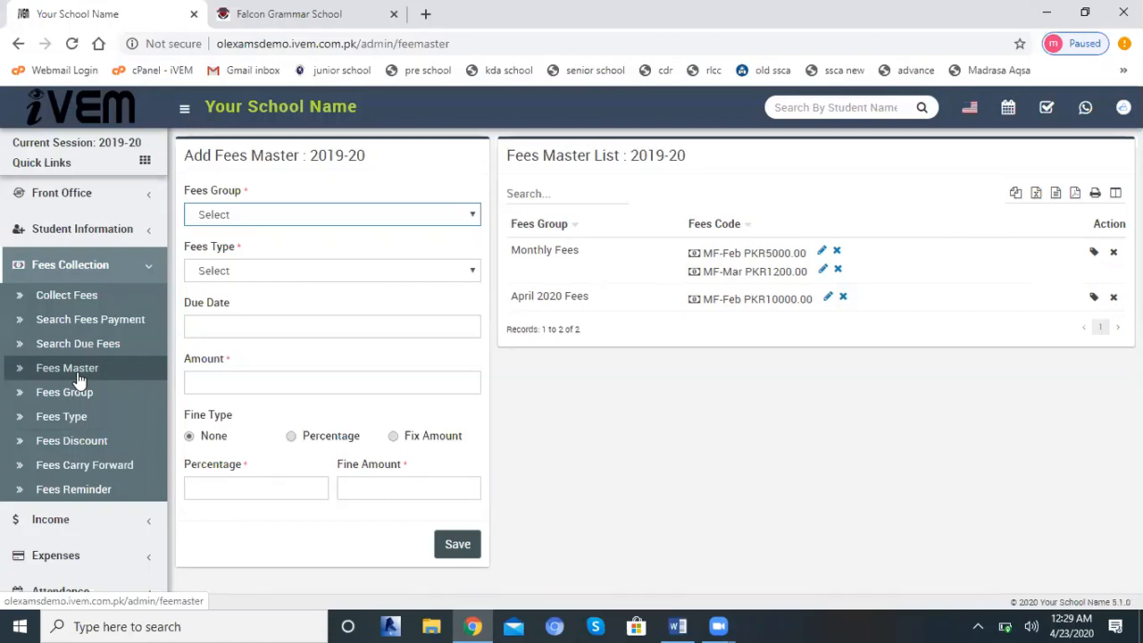
{"action": "left_click", "coordinate": [285, 216]}
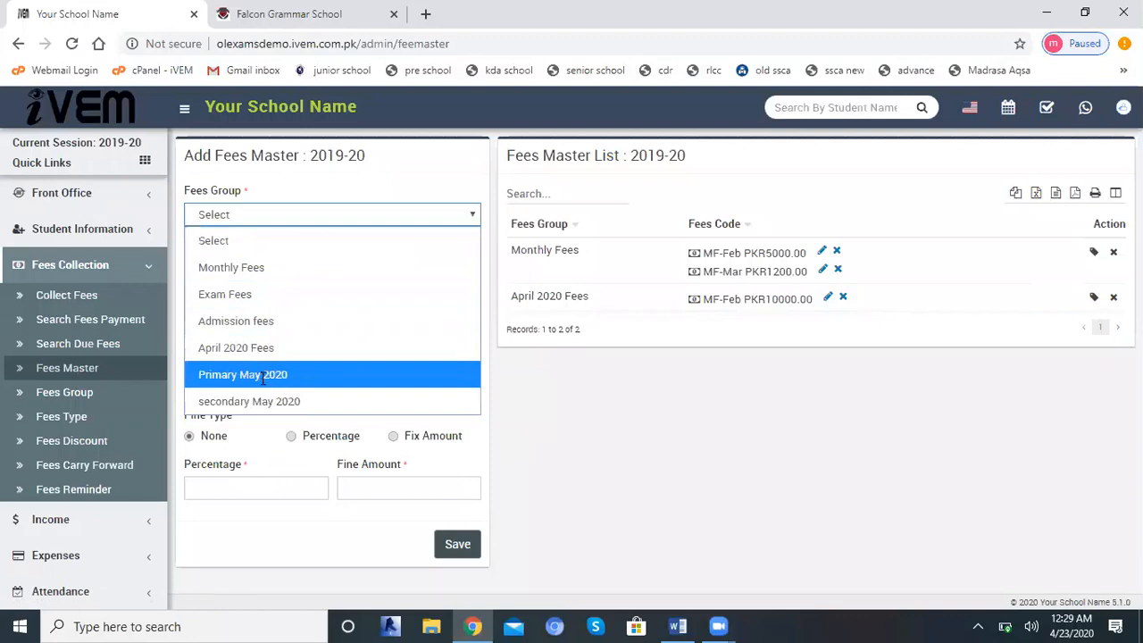
{"action": "left_click", "coordinate": [264, 376]}
{"action": "left_click", "coordinate": [223, 279]}
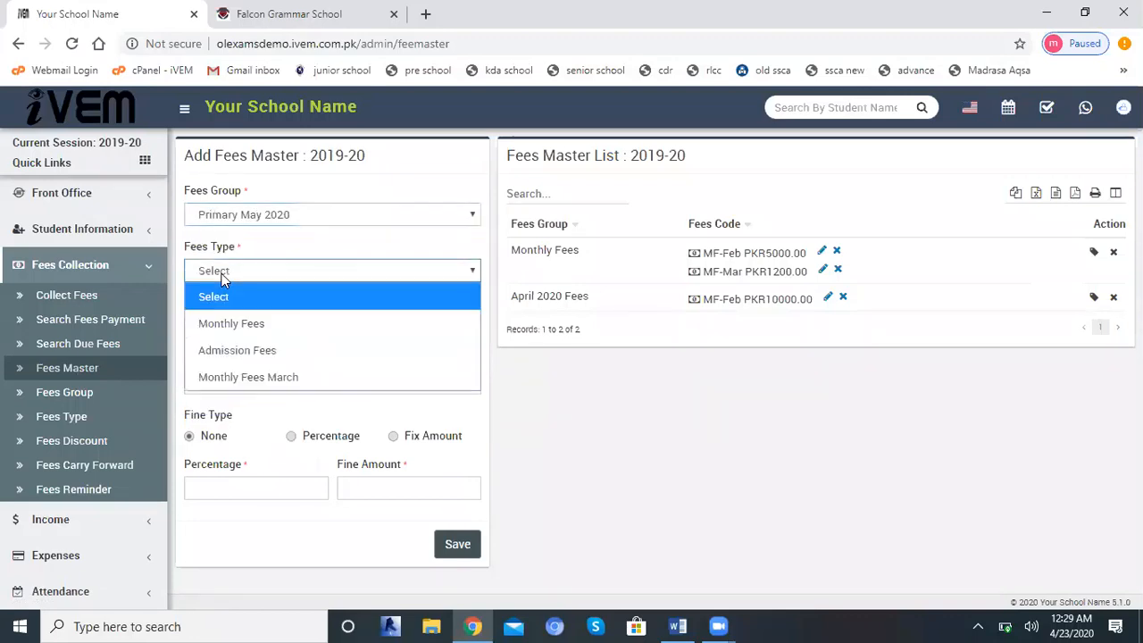
{"action": "left_click", "coordinate": [223, 325]}
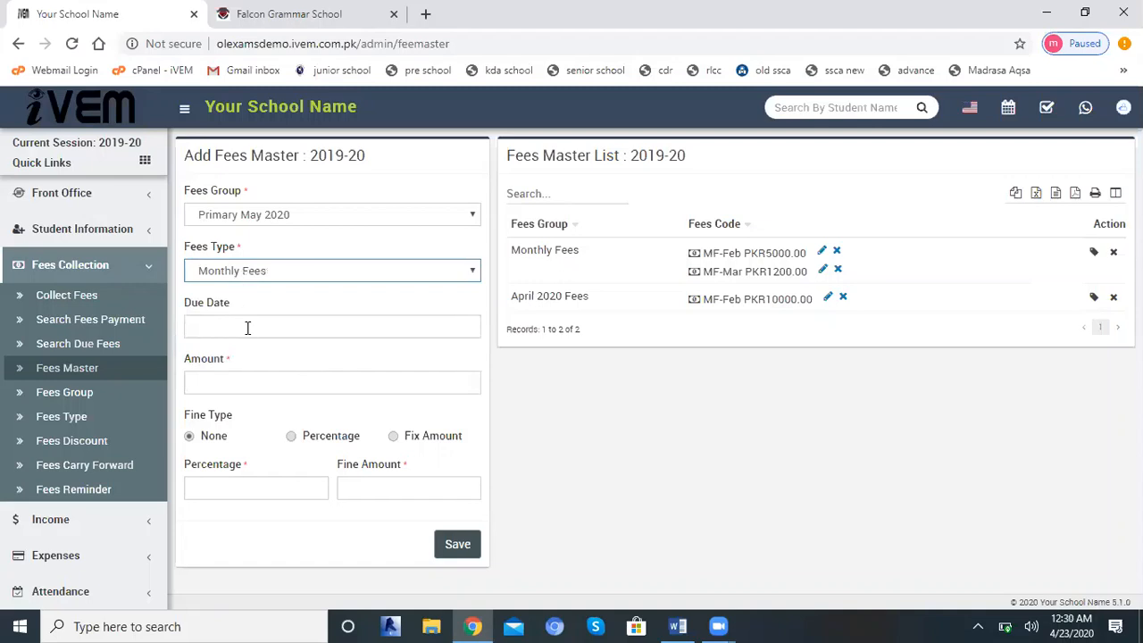
Set the Fees Master entry's due date to 11-05-2020 and its amount to 5000.
{"action": "left_click", "coordinate": [248, 328]}
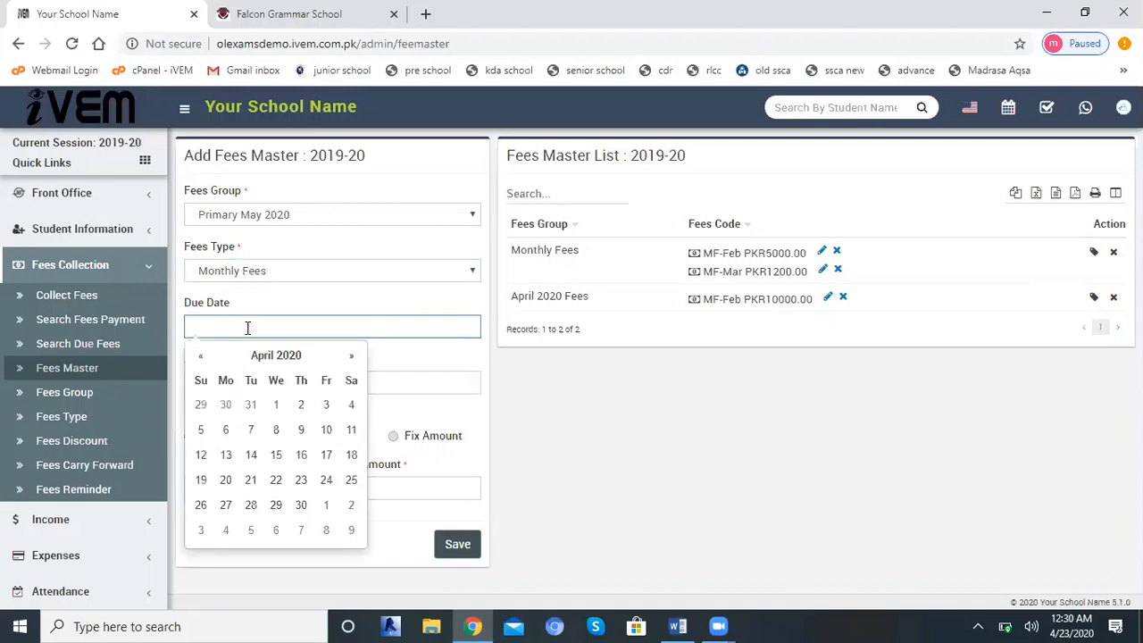
{"action": "left_click", "coordinate": [351, 356]}
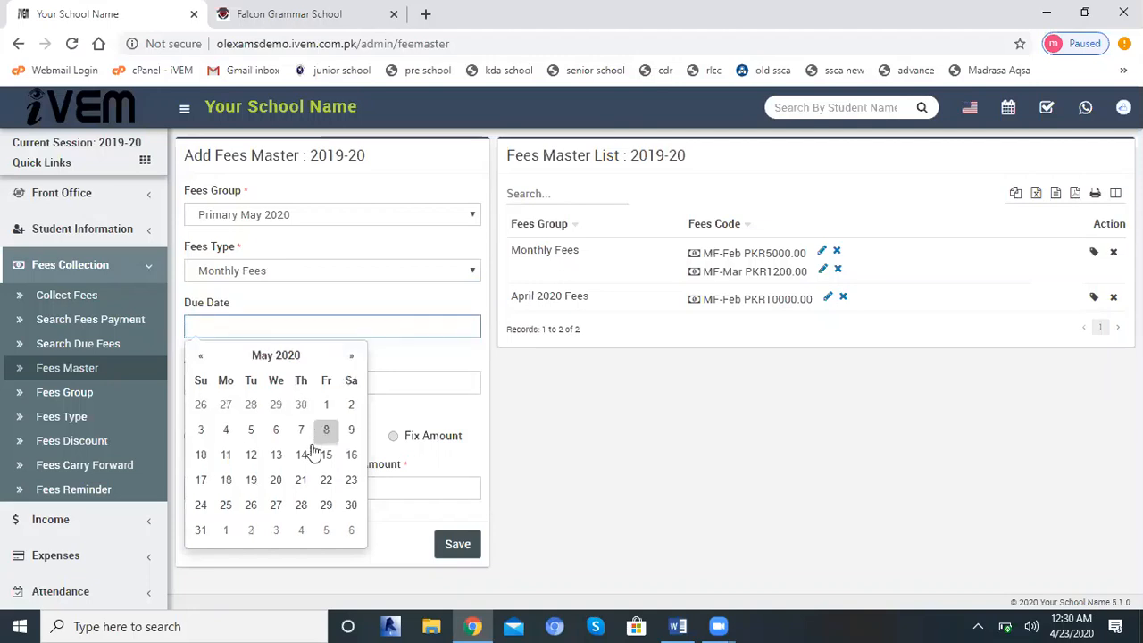
{"action": "left_click", "coordinate": [227, 456]}
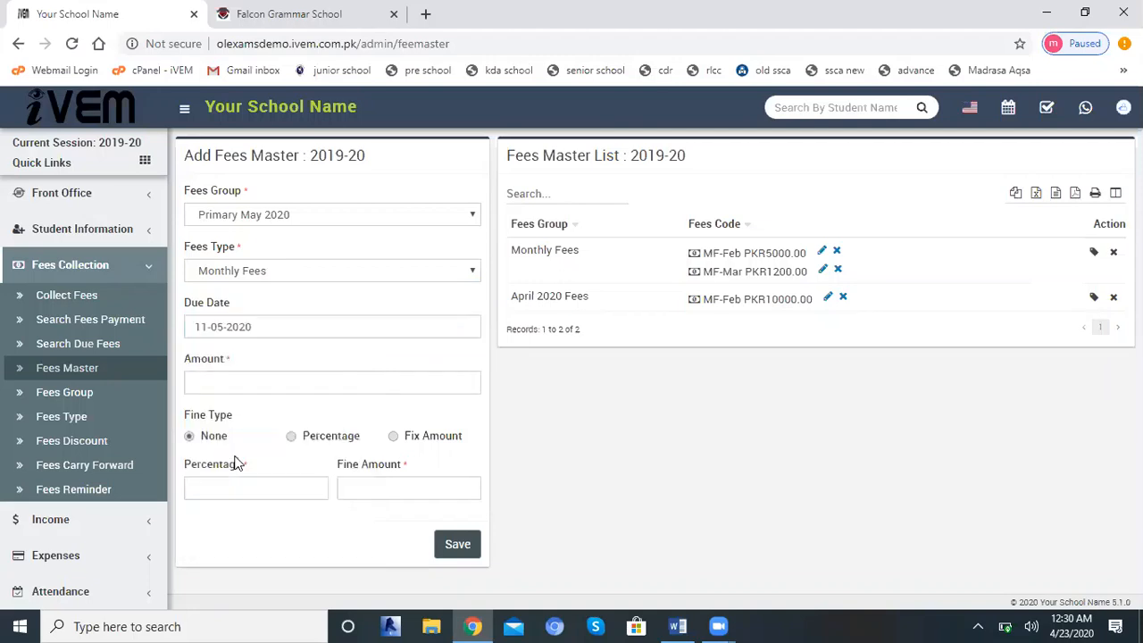
{"action": "left_click", "coordinate": [242, 385]}
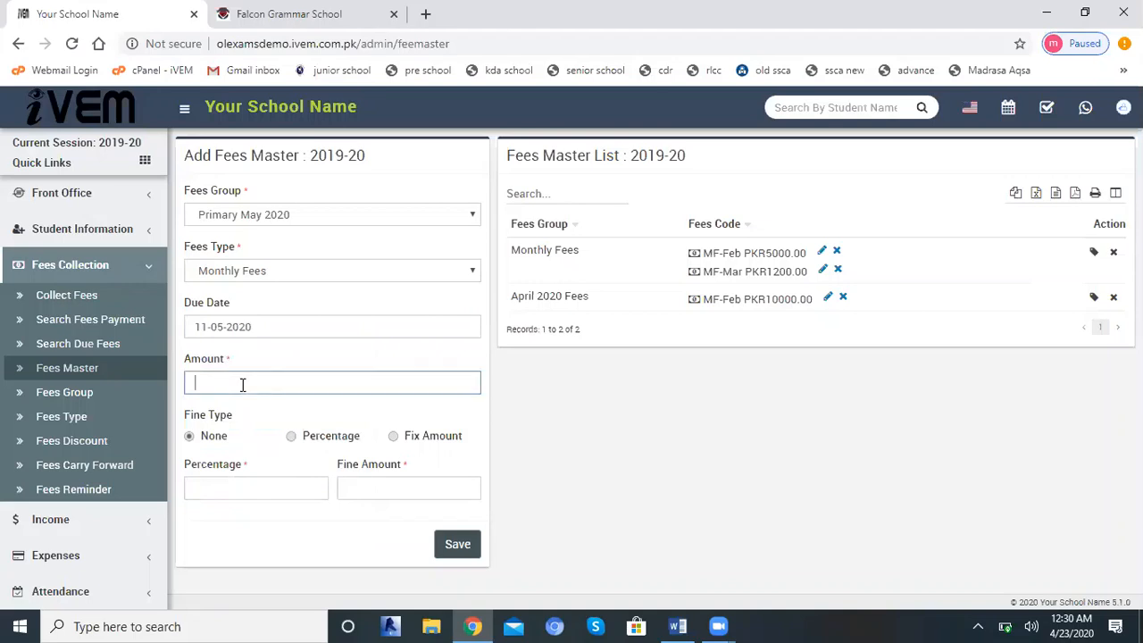
{"action": "type", "text": "5000"}
{"action": "left_click_drag", "start_coordinate": [235, 382], "coordinate": [178, 386]}
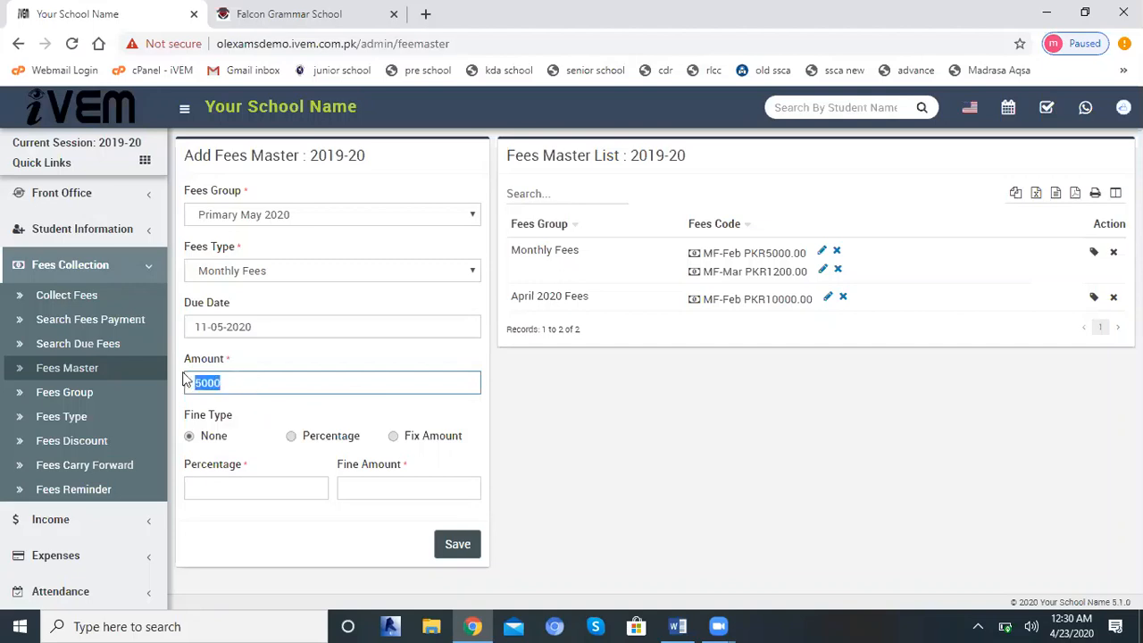
{"action": "left_click", "coordinate": [234, 381]}
Switch to the Falcon Grammar School site and open its Fees Master page.
{"action": "left_click", "coordinate": [280, 12]}
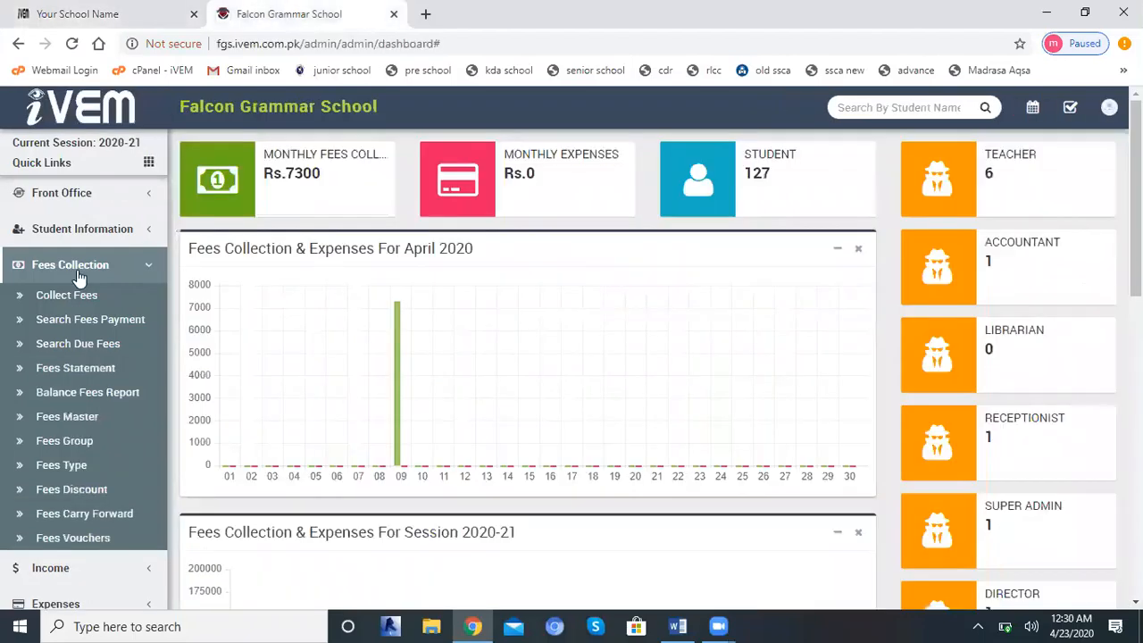
{"action": "left_click", "coordinate": [74, 415]}
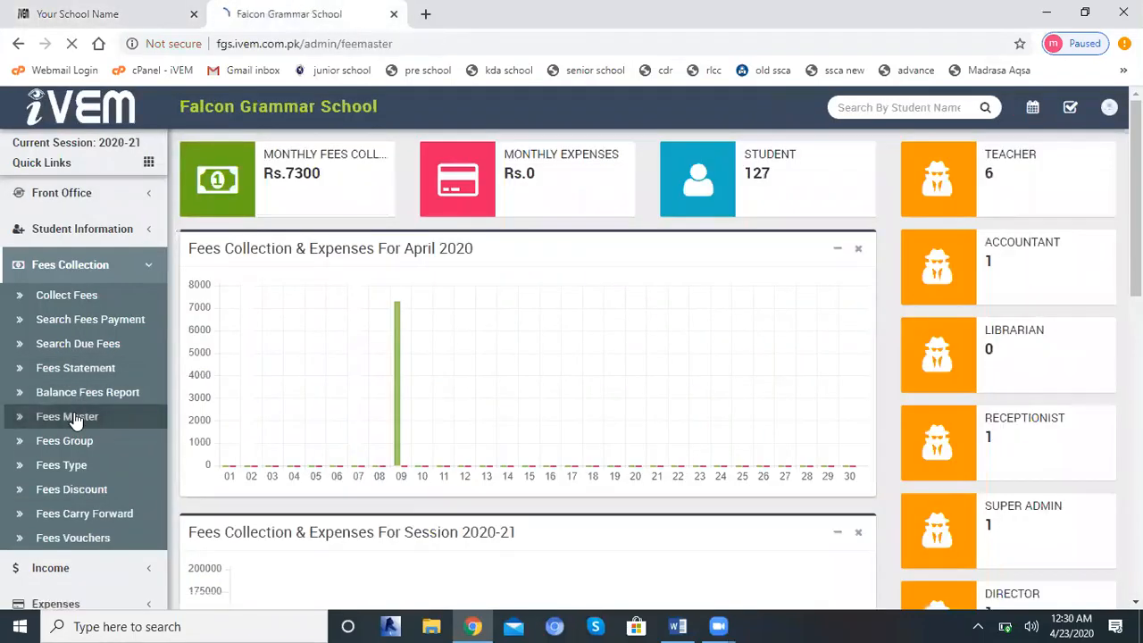